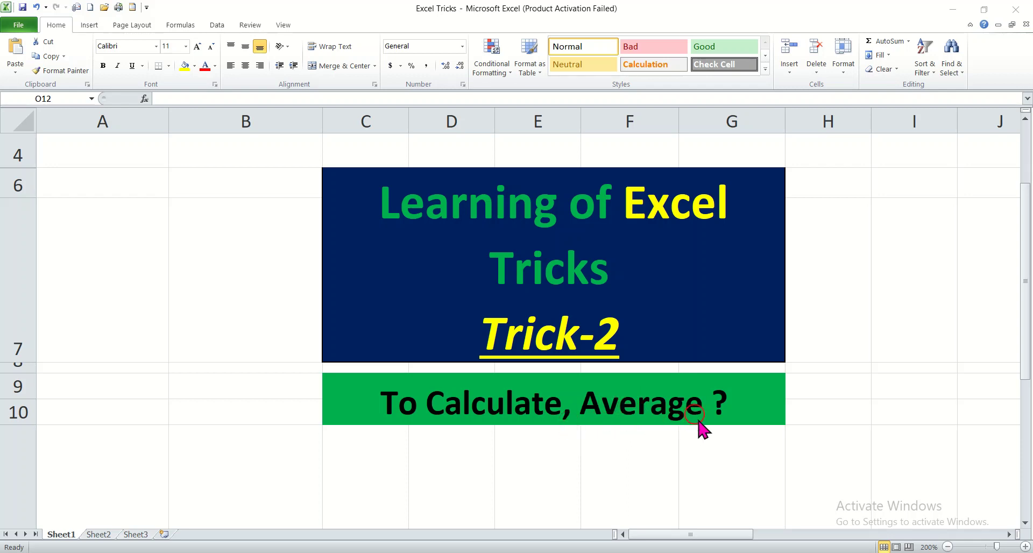
# Scroll the workbook past the title banner so the empty columns I to S are visible
pyautogui.click(717, 533)
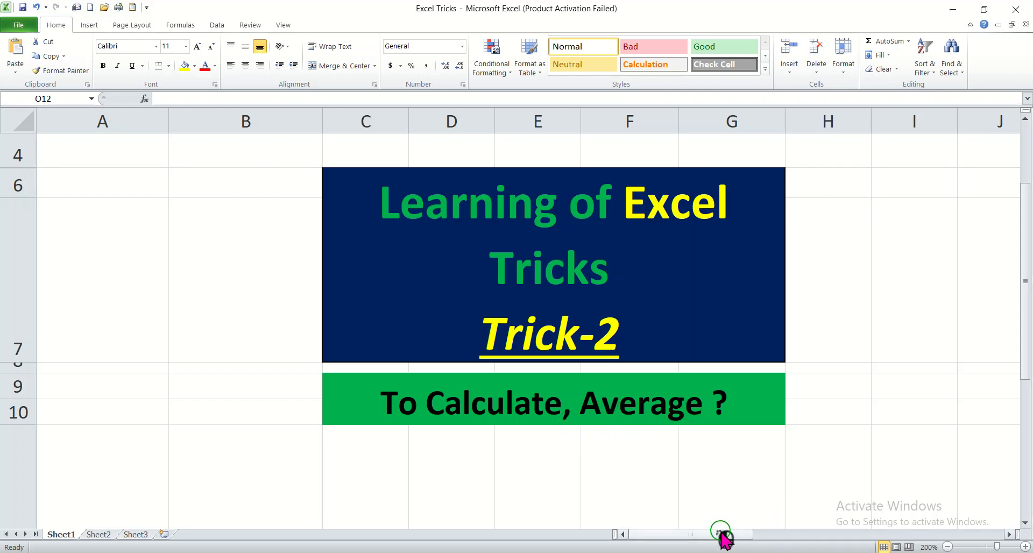
pyautogui.moveTo(735, 534); pyautogui.dragTo(845, 528)
pyautogui.moveTo(1026, 330); pyautogui.dragTo(1028, 386)
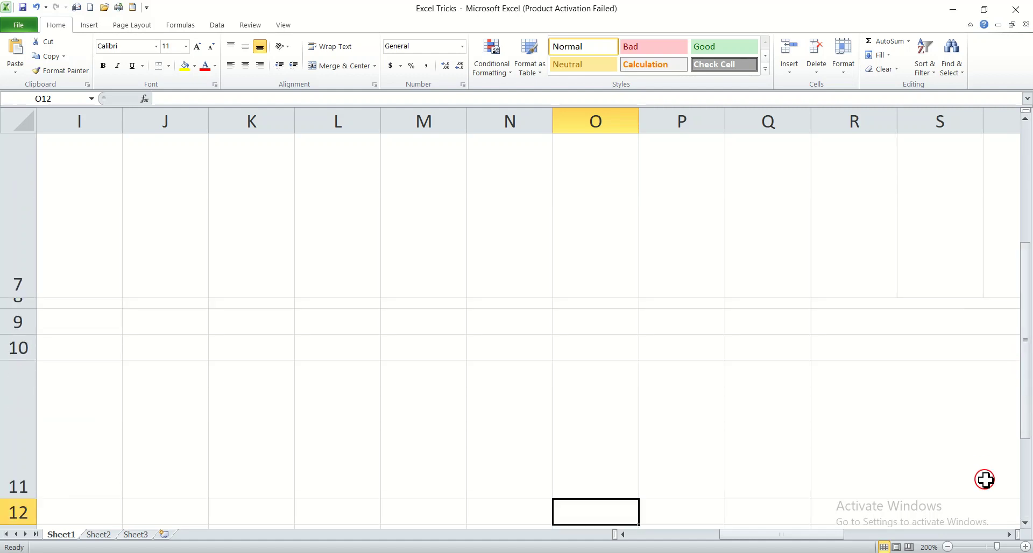
# Enter 20, 30, 22, 45 and 89 down column N from N14 to N18
pyautogui.click(1026, 503)
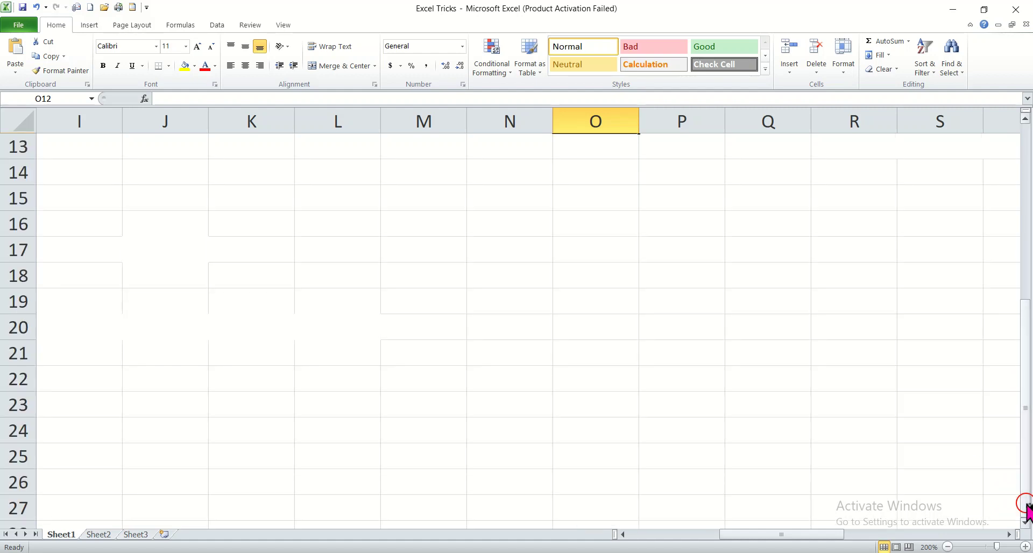
pyautogui.click(491, 173)
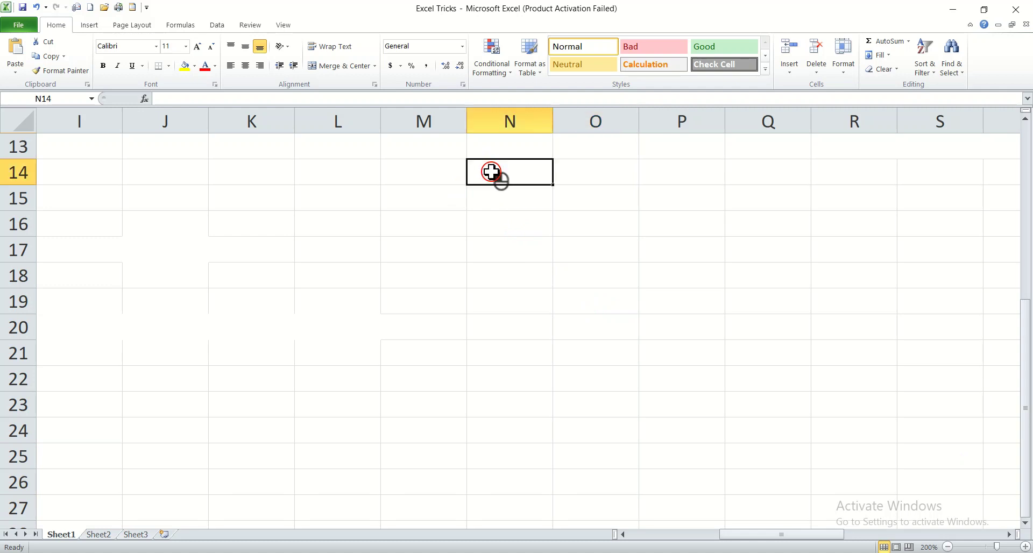
pyautogui.write('20')
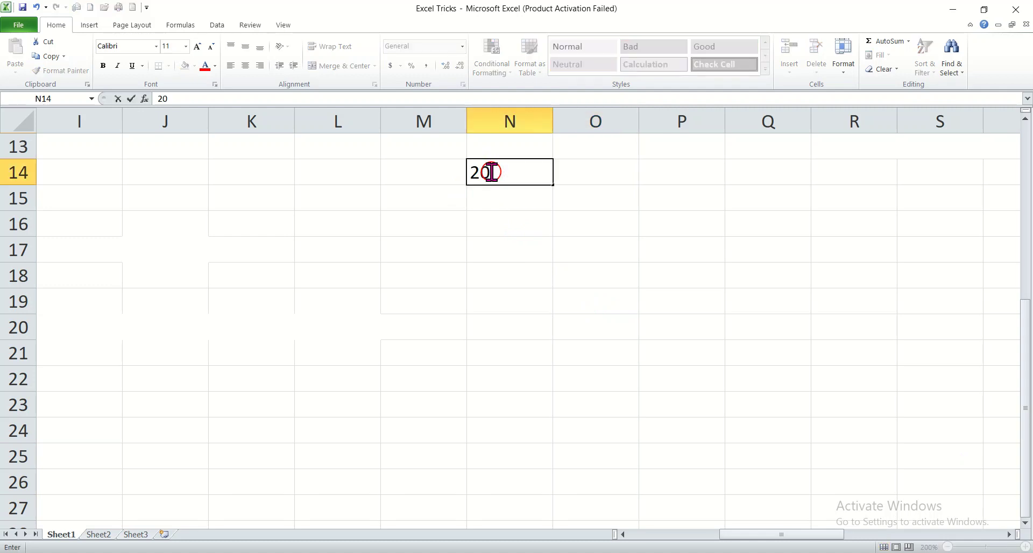
pyautogui.press('Return')
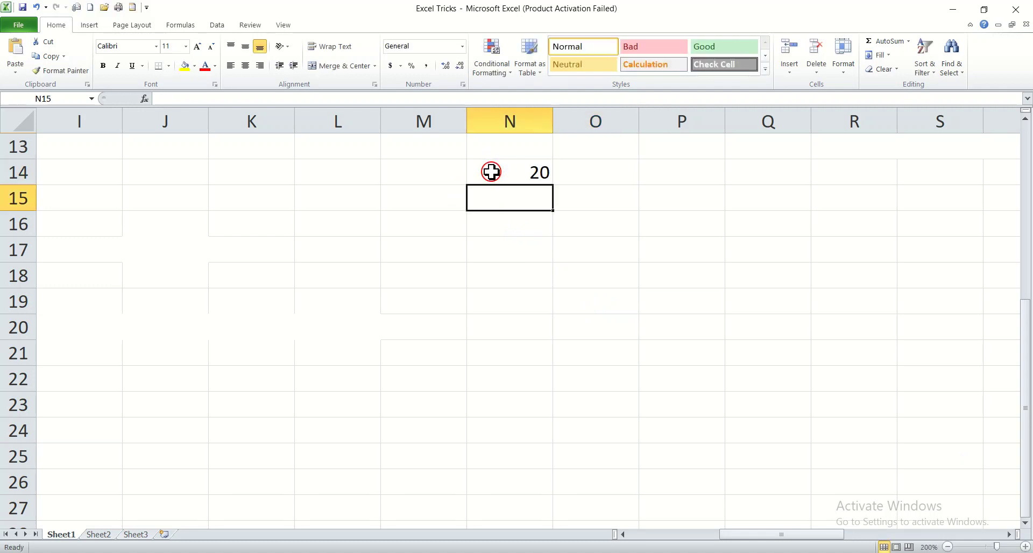
pyautogui.write('30')
pyautogui.press('Return')
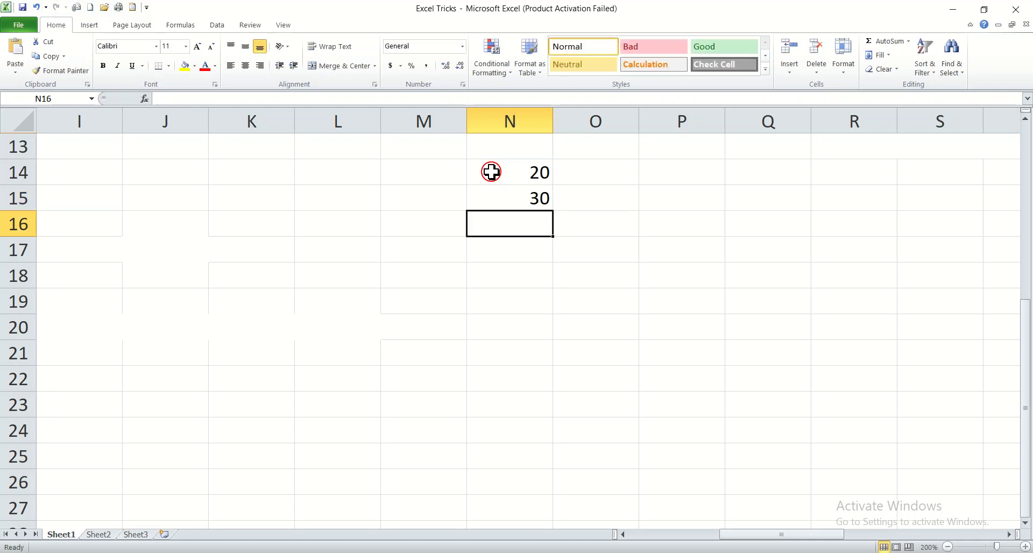
pyautogui.write('22')
pyautogui.press('Return')
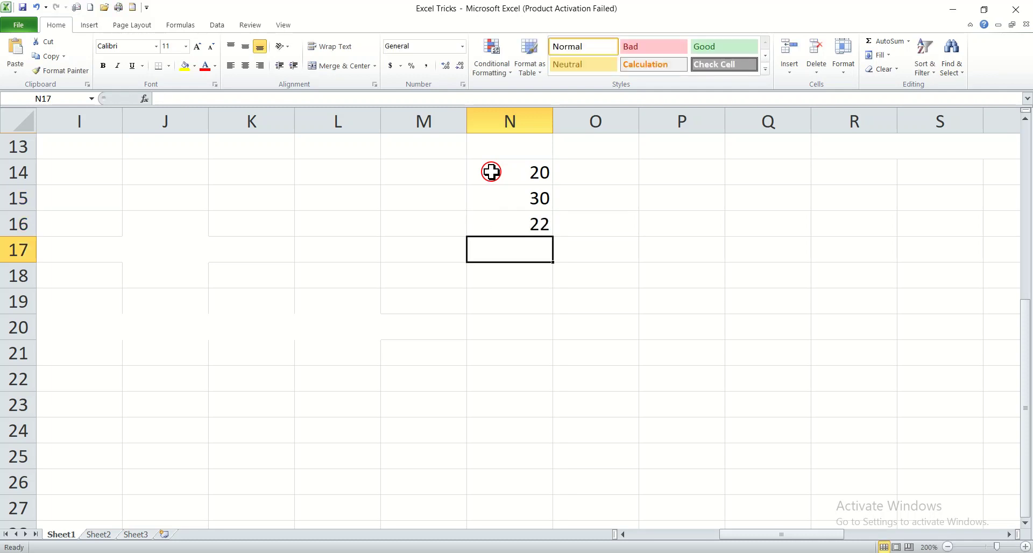
pyautogui.write('45')
pyautogui.press('Return')
pyautogui.write('89')
pyautogui.press('Return')
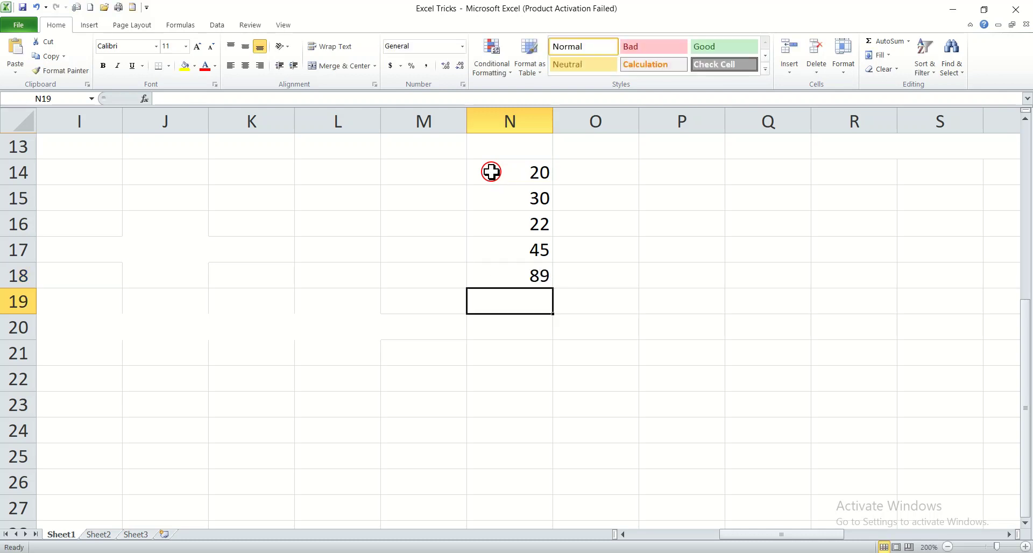
# Enter 70, 45, 35, 12 and 96 in N19 to N23, correcting a mistyped 700
pyautogui.write('700')
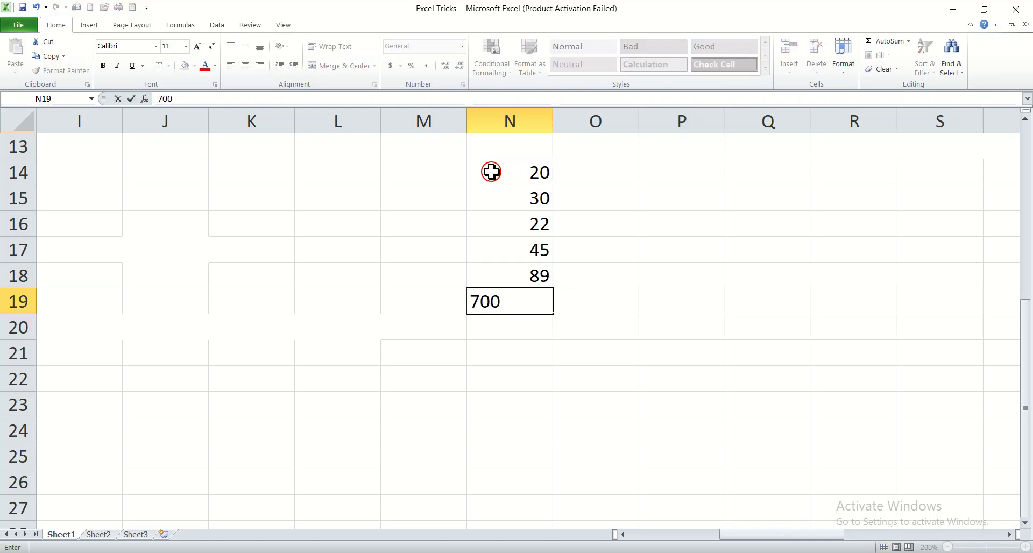
pyautogui.press('BackSpace')
pyautogui.press('Return')
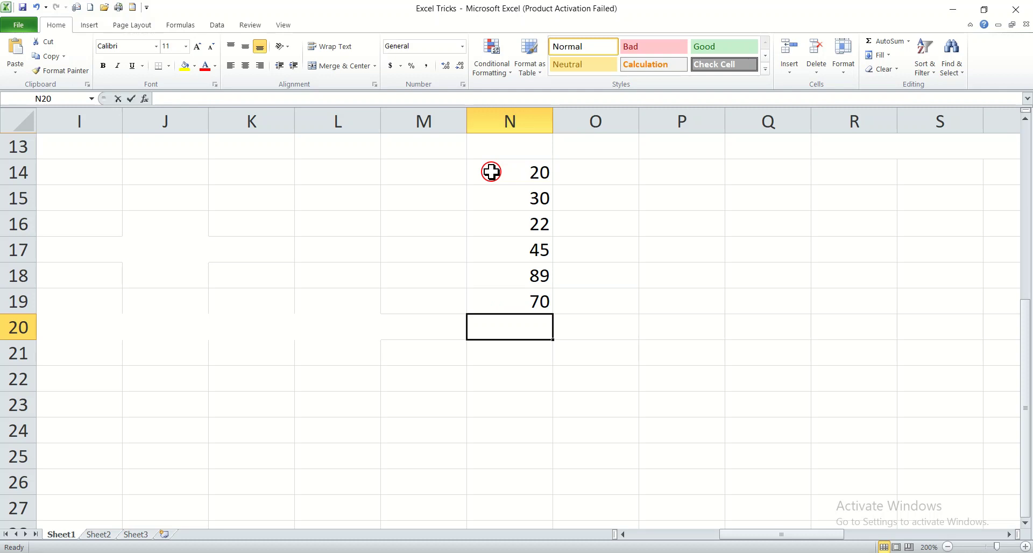
pyautogui.write('45')
pyautogui.press('Return')
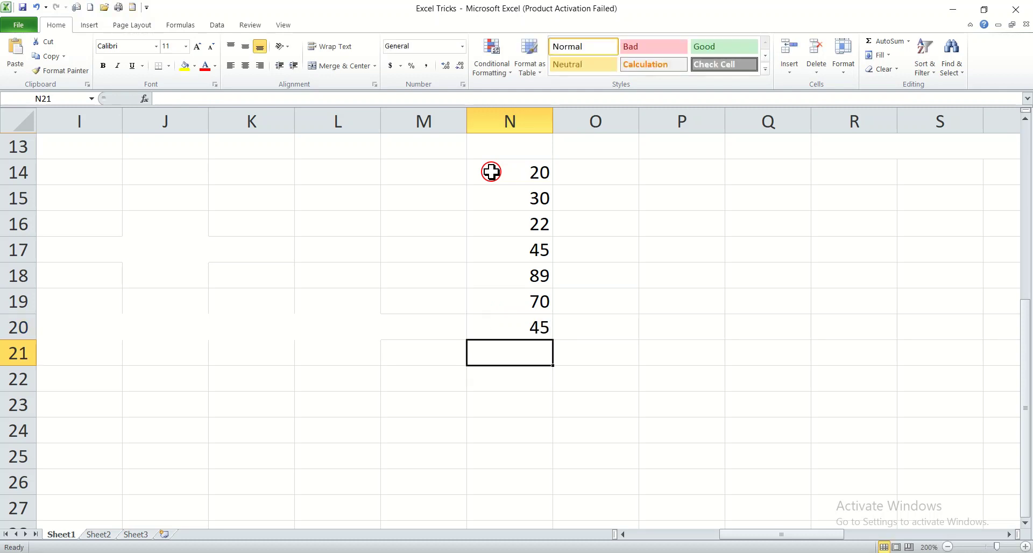
pyautogui.write('35')
pyautogui.press('Return')
pyautogui.write('12')
pyautogui.press('Return')
pyautogui.write('96')
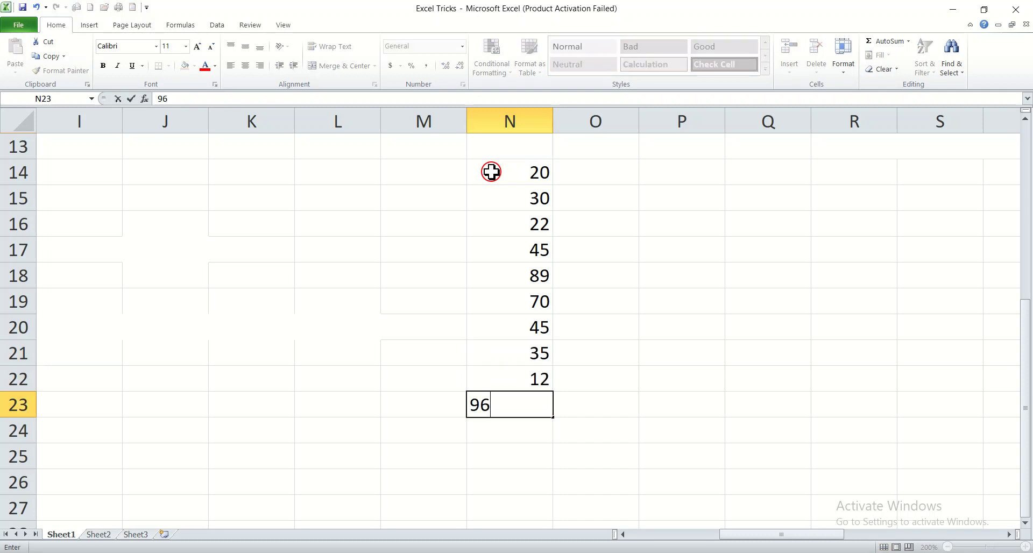
pyautogui.press('Return')
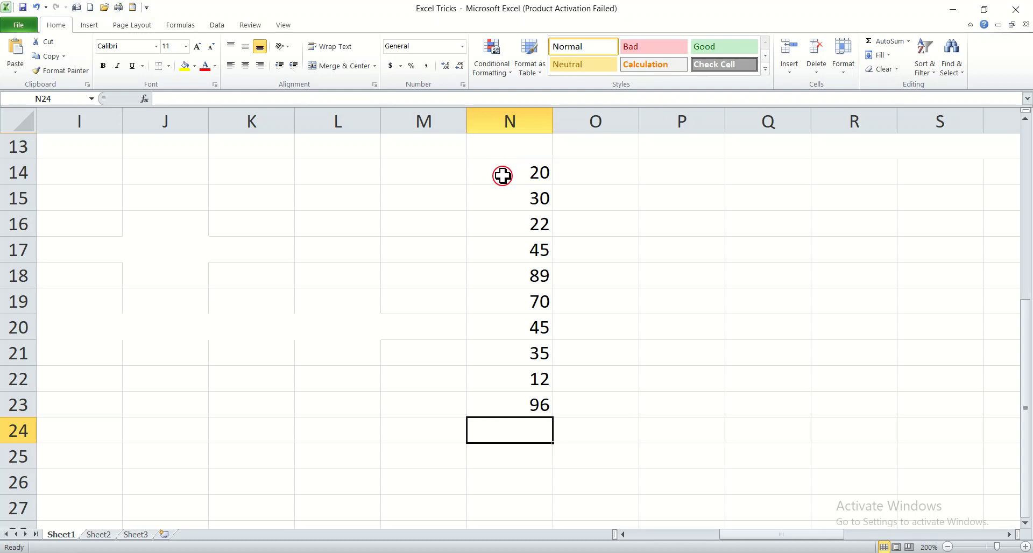
# Select cell N25 as the place for the average formula
pyautogui.click(497, 460)
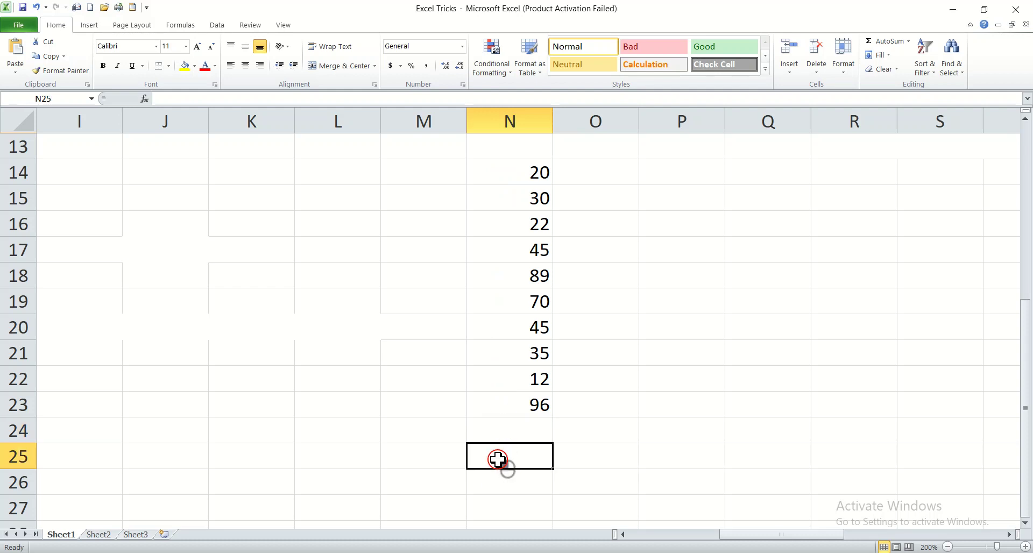
pyautogui.click(590, 457)
pyautogui.click(526, 456)
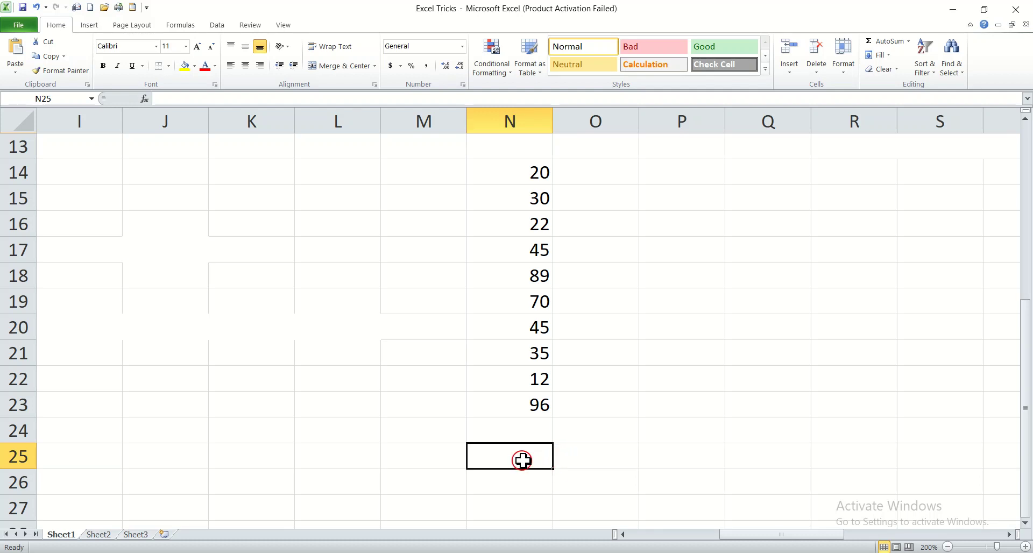
pyautogui.click(570, 457)
pyautogui.click(511, 454)
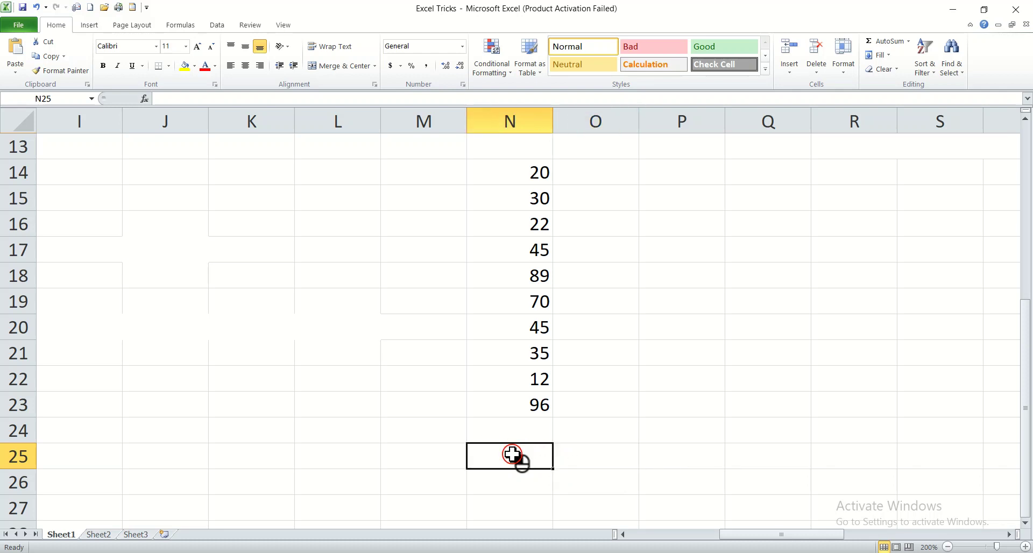
pyautogui.click(576, 457)
pyautogui.click(526, 455)
# Enter =AVERAGE(N14:N23) in N25 via the AVERAGE suggestion, giving 46.4
pyautogui.write('=')
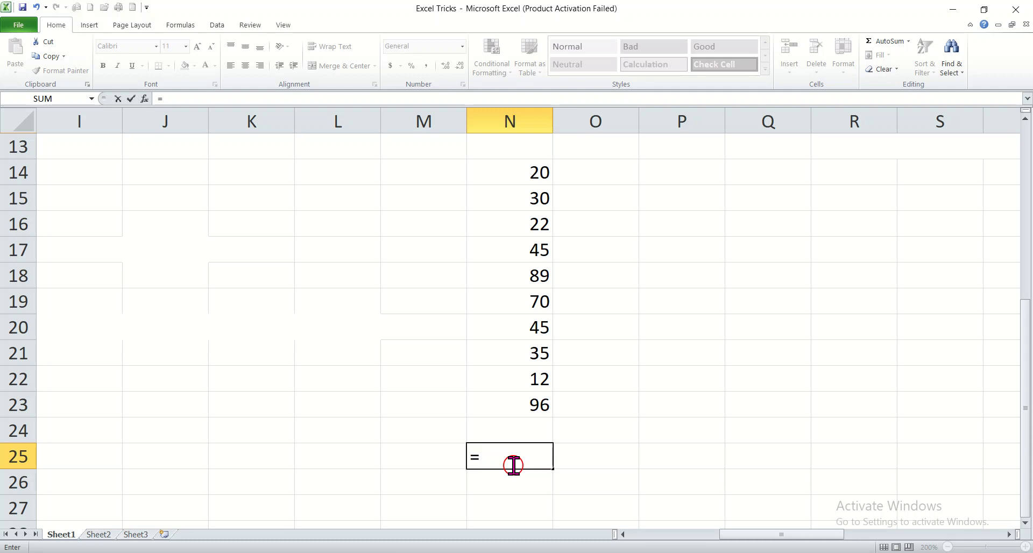
pyautogui.write('a')
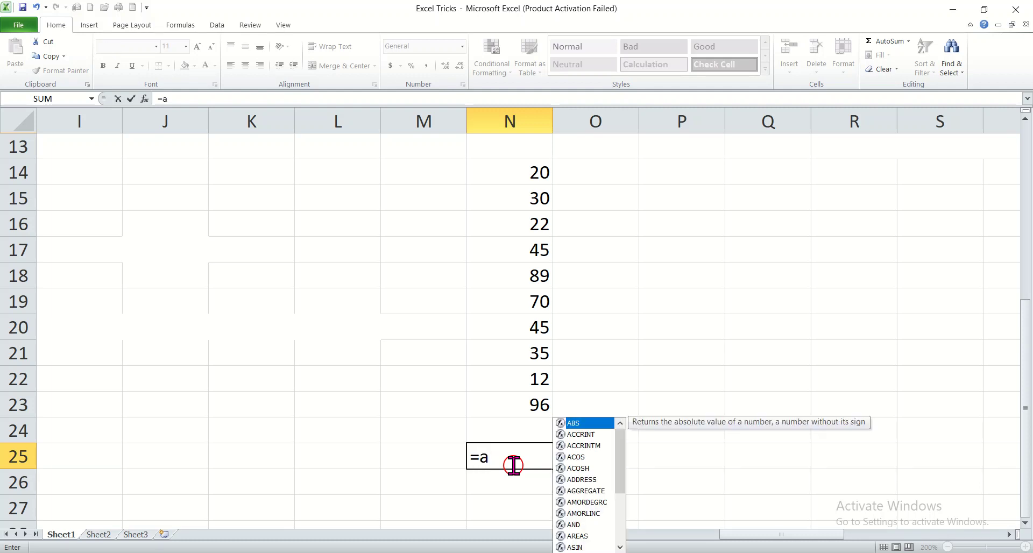
pyautogui.write('v')
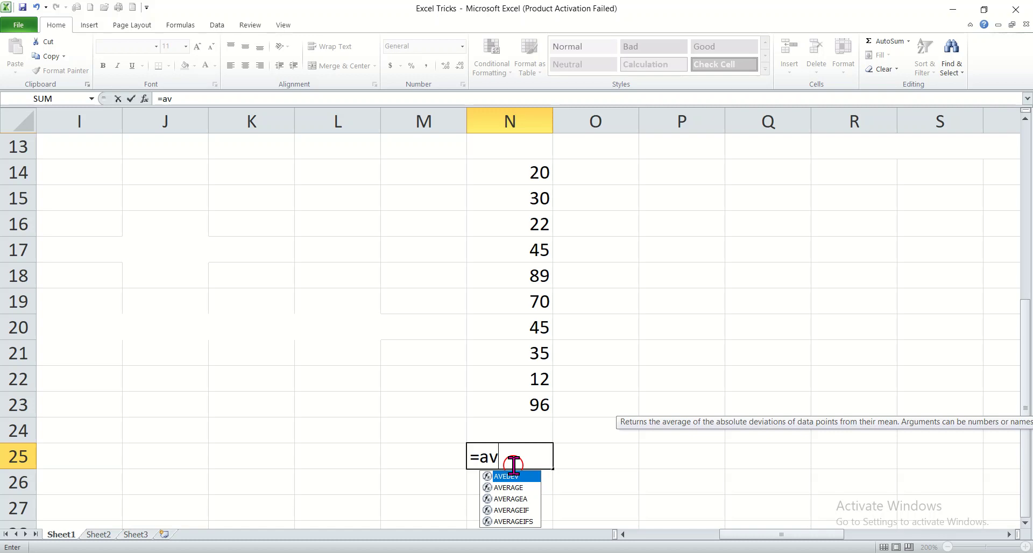
pyautogui.click(512, 488)
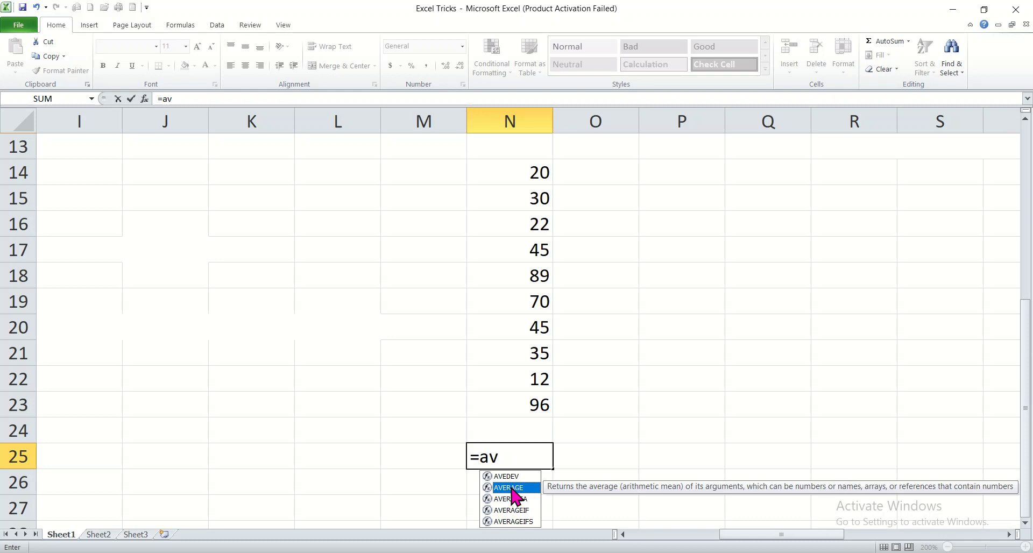
pyautogui.doubleClick(512, 487)
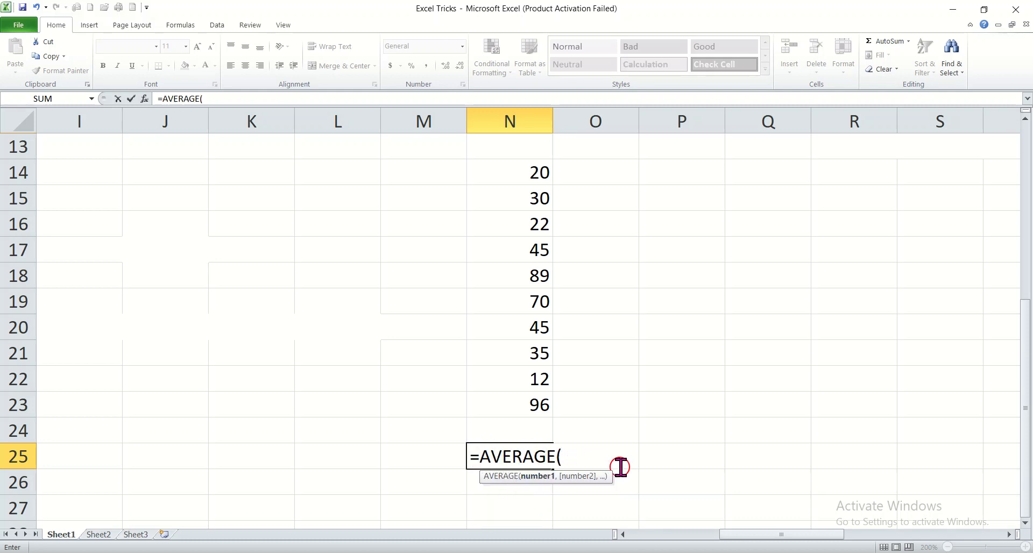
pyautogui.moveTo(499, 164); pyautogui.dragTo(519, 400)
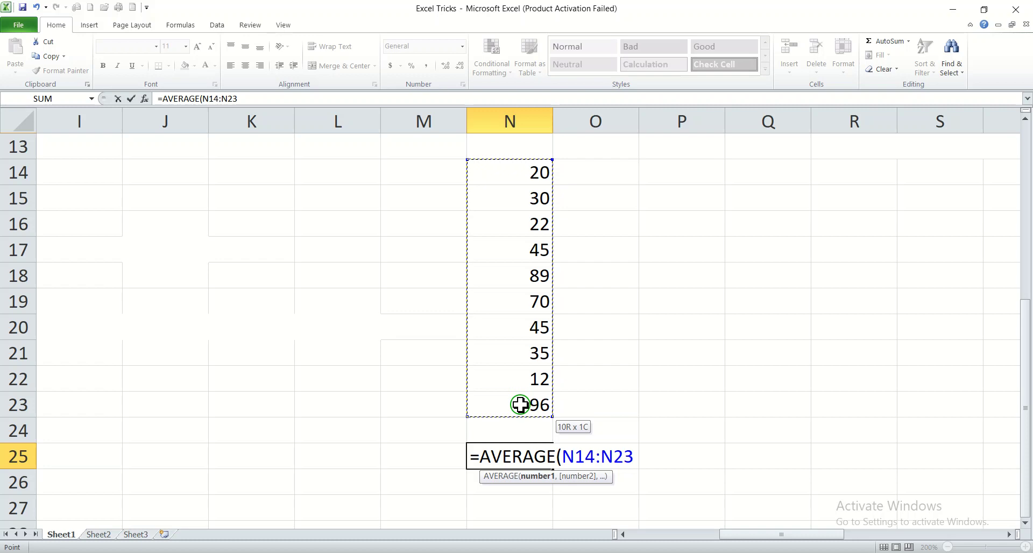
pyautogui.moveTo(520, 405); pyautogui.dragTo(521, 404)
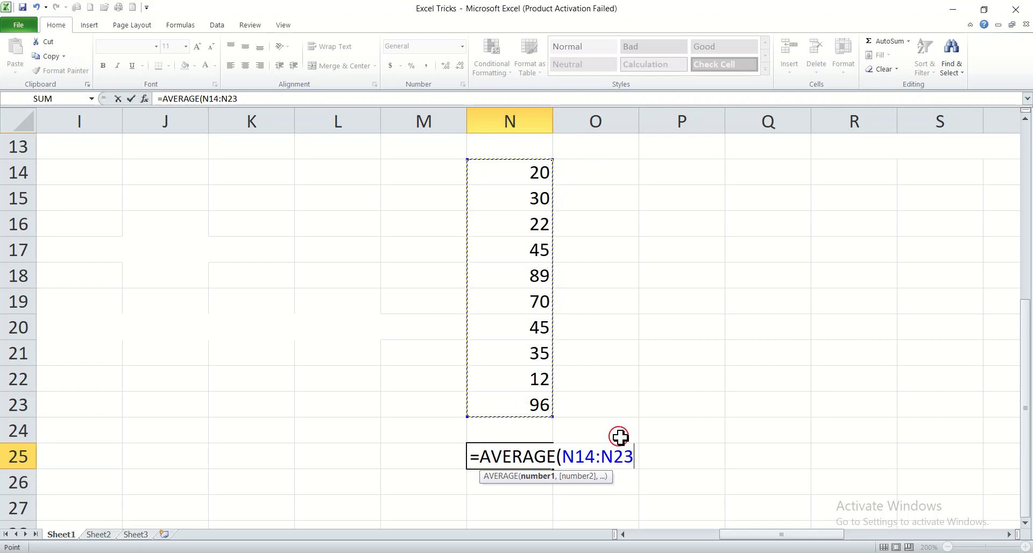
pyautogui.press('Return')
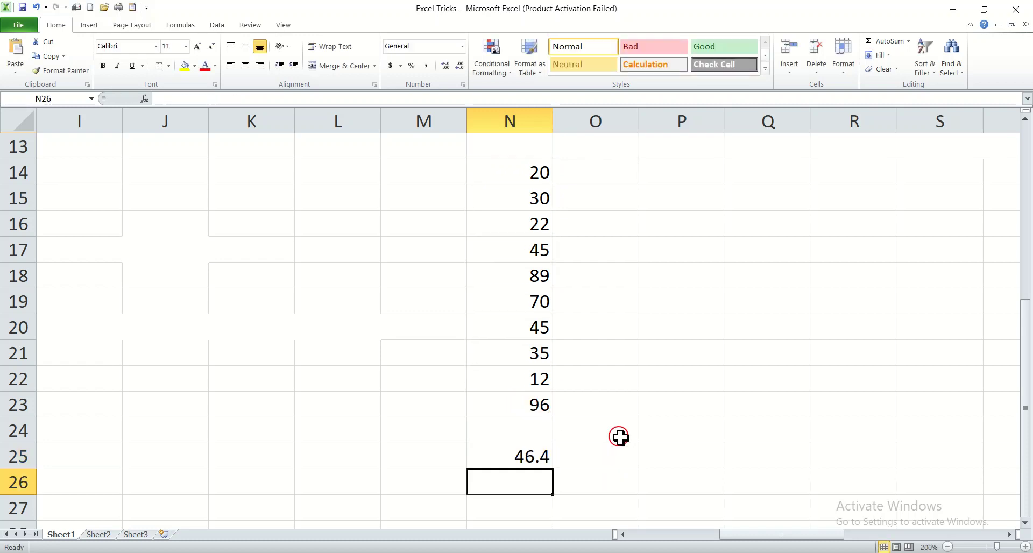
pyautogui.click(518, 458)
pyautogui.moveTo(483, 175); pyautogui.dragTo(517, 405)
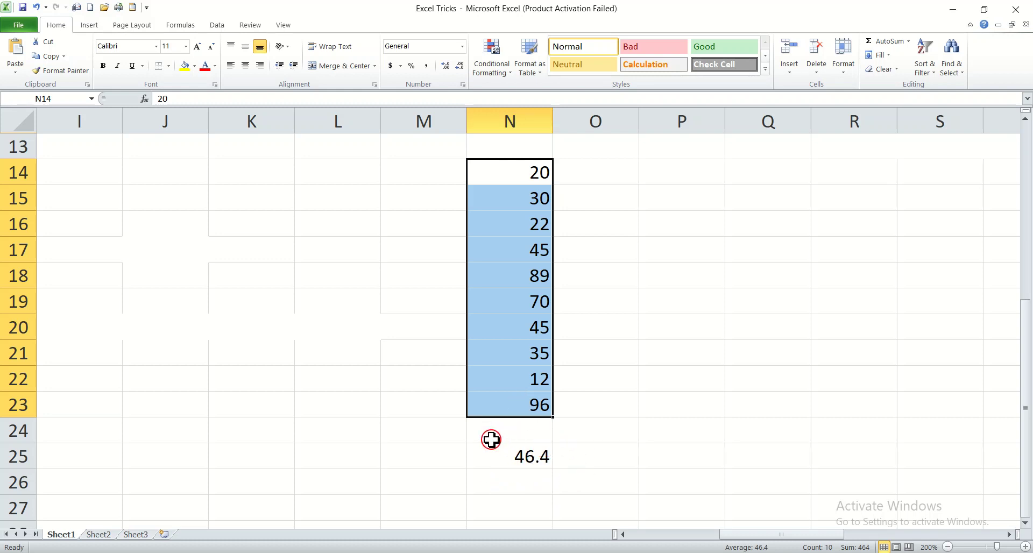
pyautogui.click(348, 322)
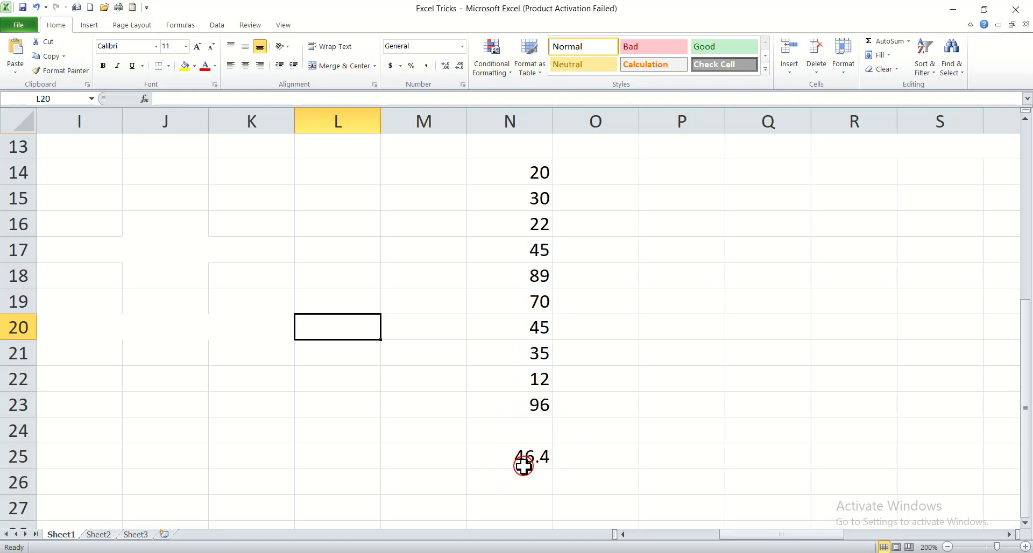
pyautogui.click(530, 552)
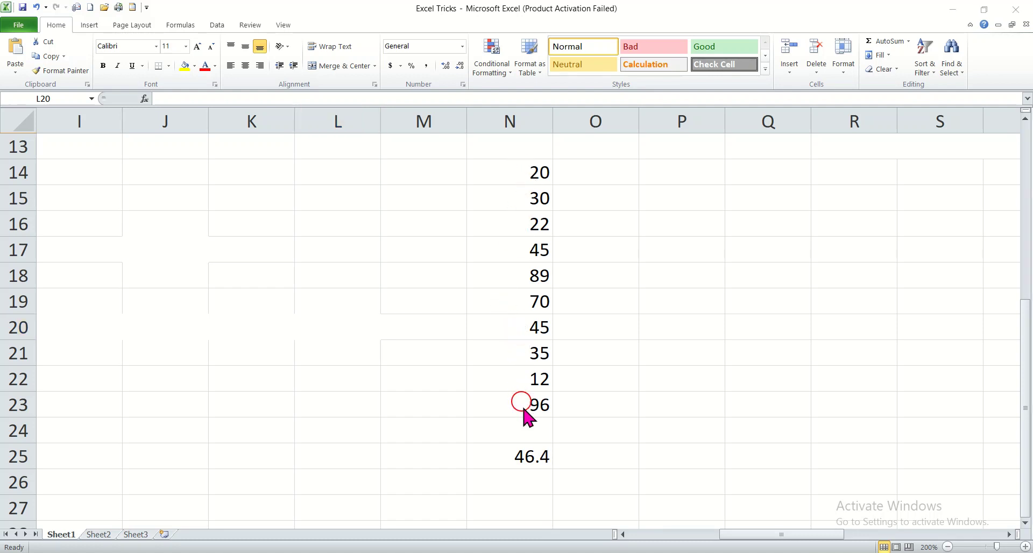
pyautogui.doubleClick(513, 456)
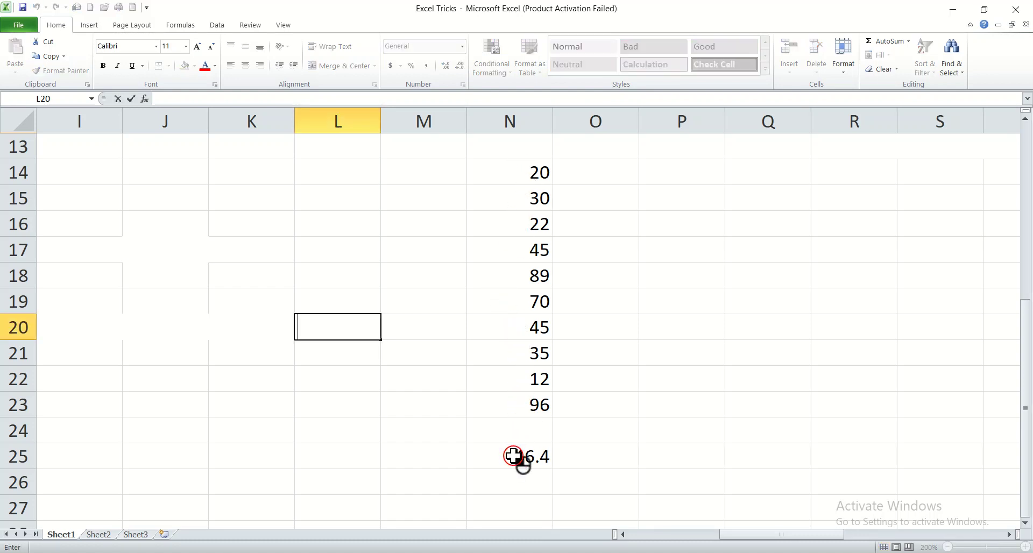
pyautogui.doubleClick(513, 457)
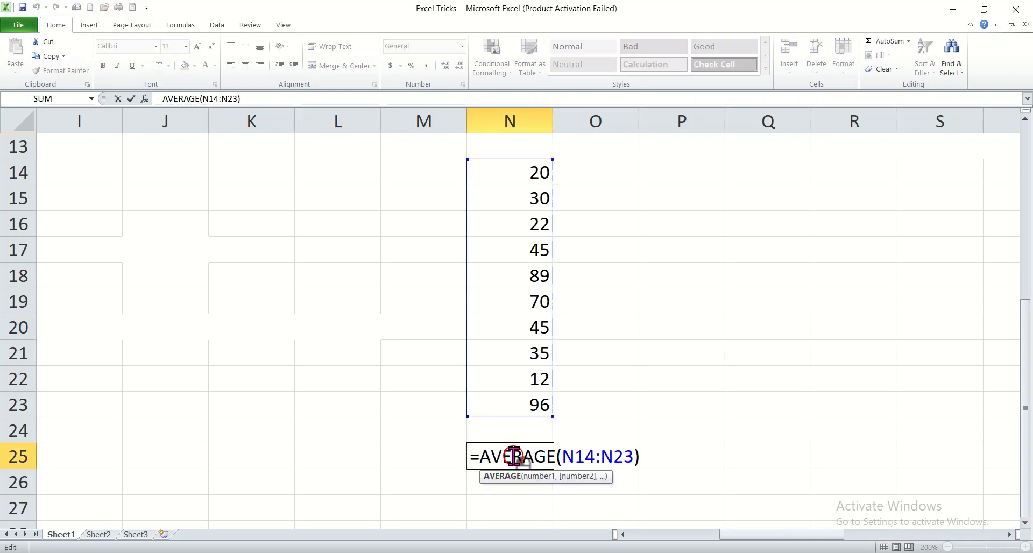
pyautogui.press('Delete')
pyautogui.press('Delete')
pyautogui.press('Delete')
pyautogui.press('Delete')
pyautogui.press('Delete')
pyautogui.press('Delete')
pyautogui.press('Delete')
pyautogui.press('Delete')
pyautogui.press('Delete')
pyautogui.press('Delete')
pyautogui.press('Delete')
pyautogui.press('Delete')
pyautogui.press('Delete')
pyautogui.press('BackSpace')
pyautogui.press('BackSpace')
pyautogui.press('BackSpace')
pyautogui.press('BackSpace')
pyautogui.click(545, 487)
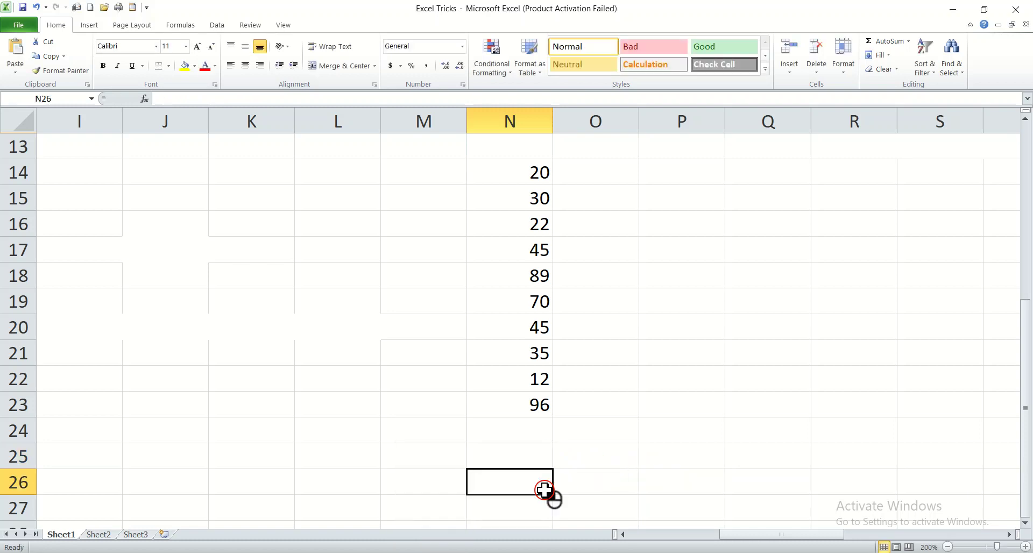
pyautogui.click(528, 459)
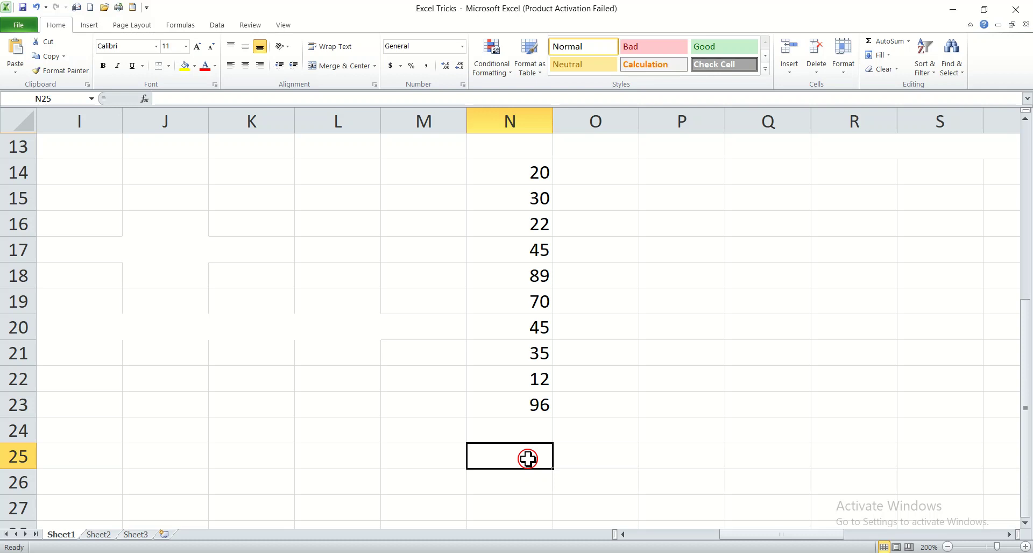
pyautogui.write('=')
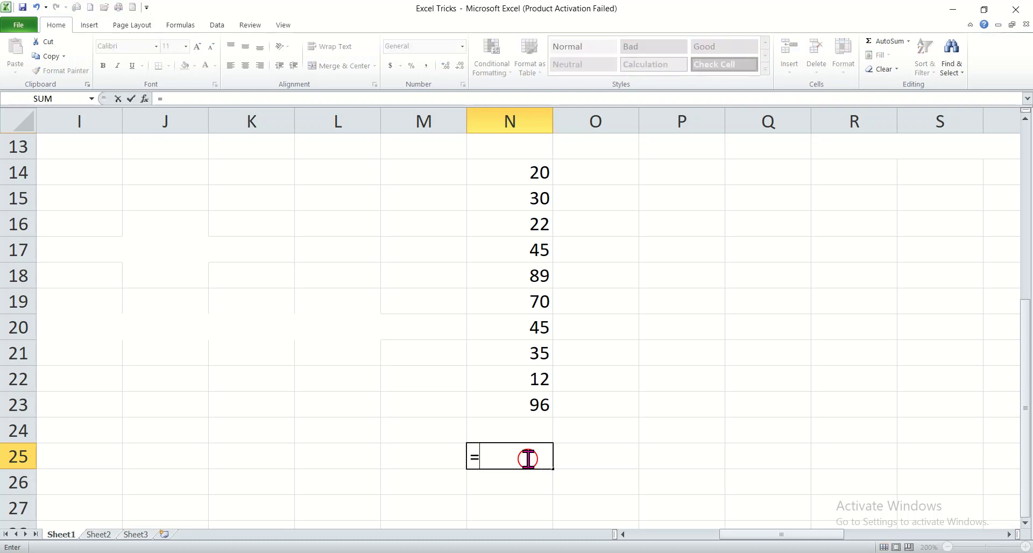
pyautogui.write('av')
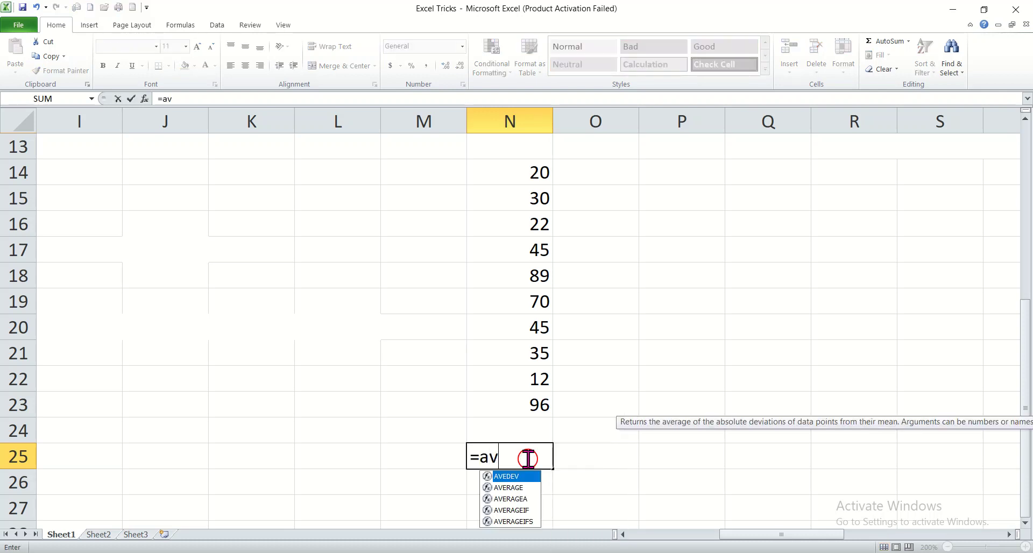
pyautogui.write('er')
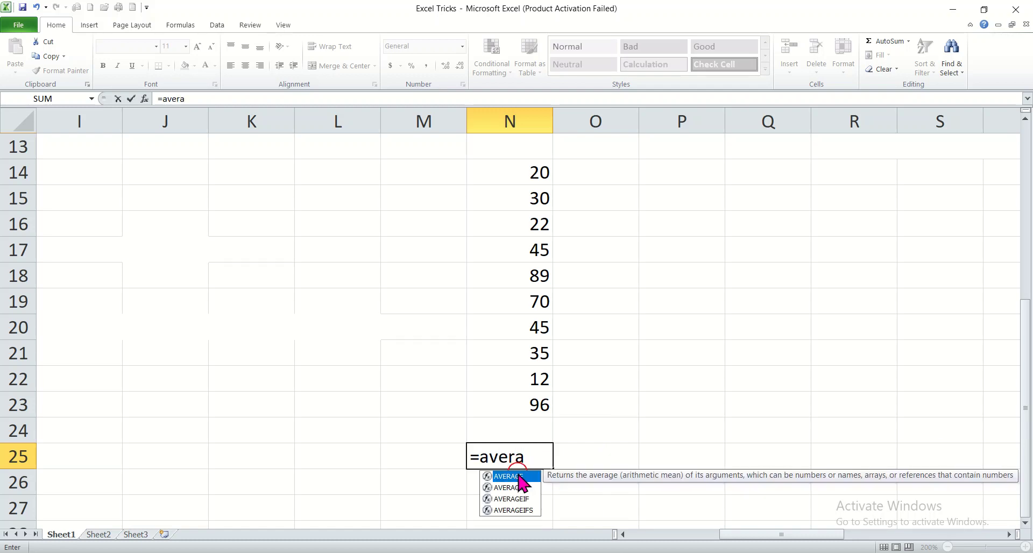
pyautogui.write('a')
pyautogui.doubleClick(518, 478)
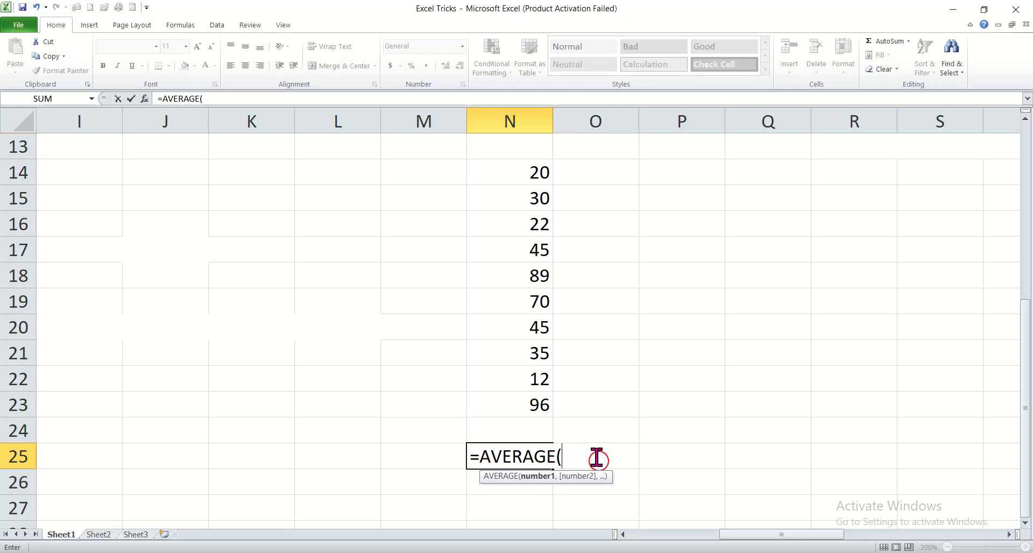
pyautogui.click(506, 165)
pyautogui.moveTo(506, 165); pyautogui.dragTo(542, 399)
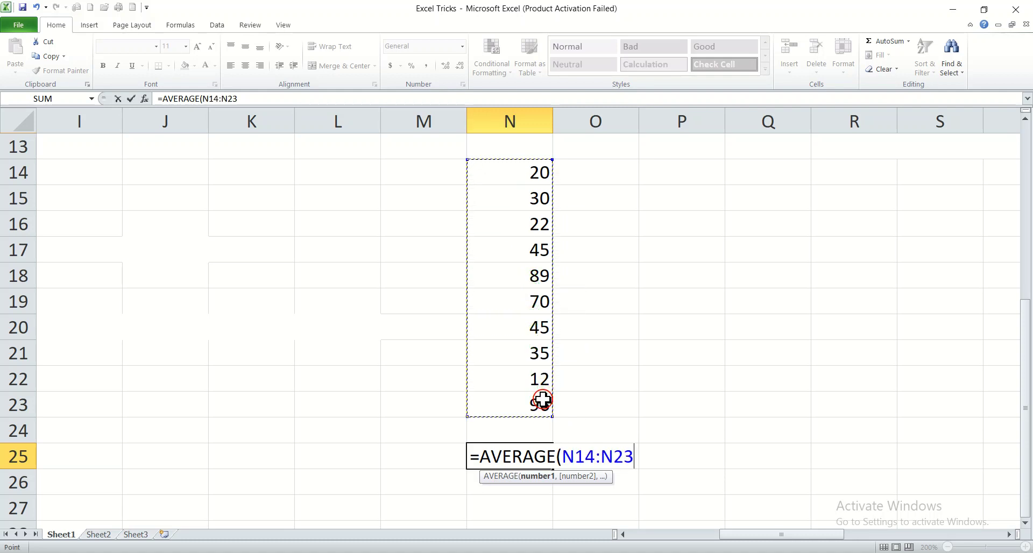
pyautogui.press('Return')
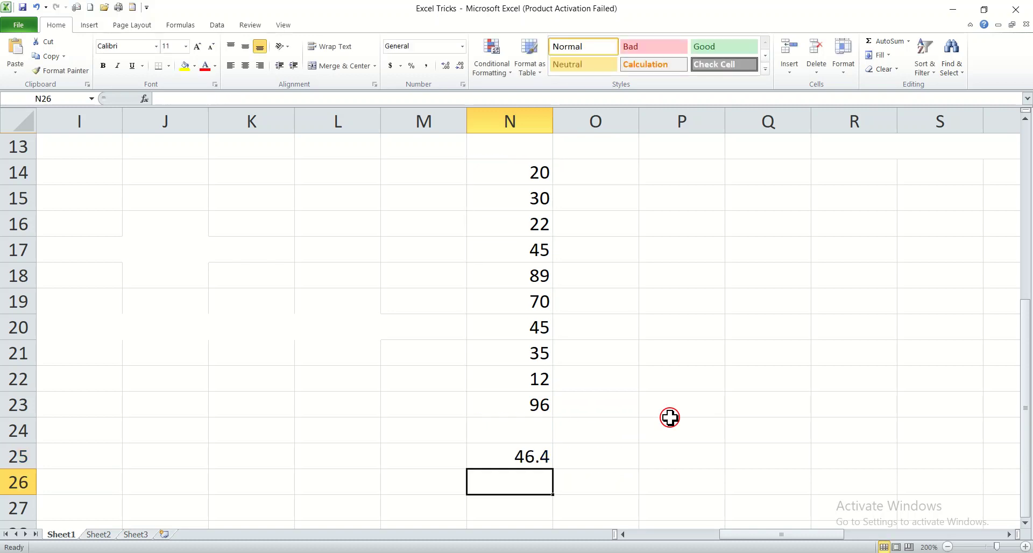
# Apply a yellow fill to cell N25 with the Fill Color bucket
pyautogui.click(520, 458)
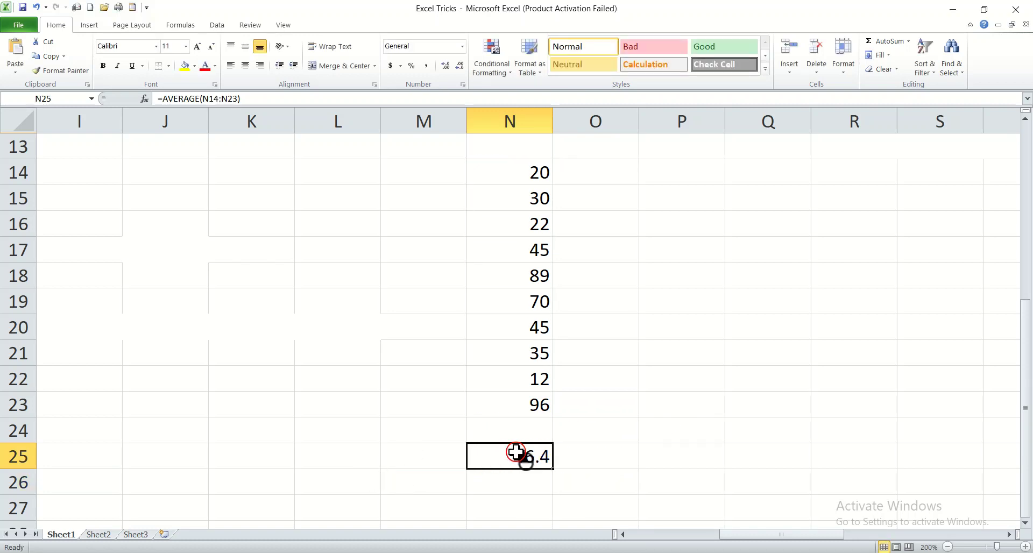
pyautogui.click(186, 66)
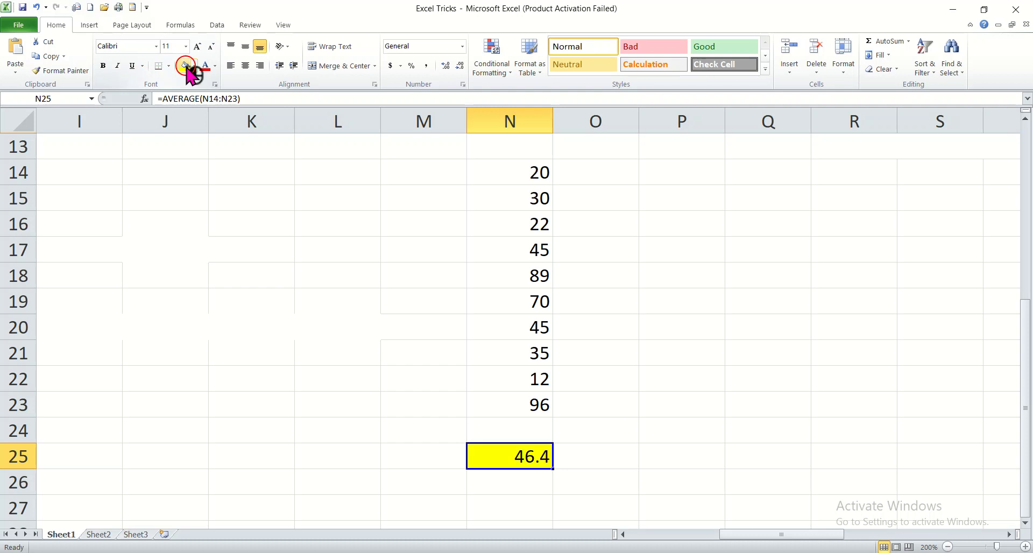